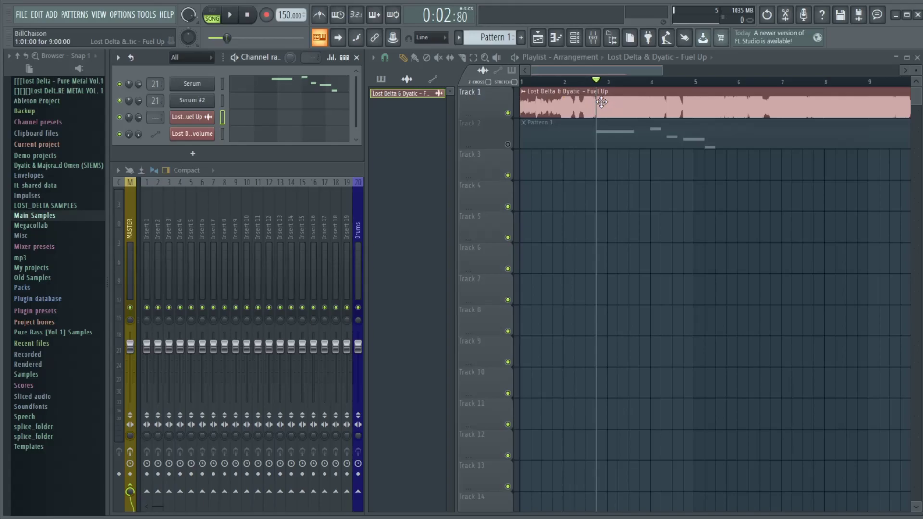
- Audition the song and a soloed Track 2, then open the Serum #2 instrument window
{"action": "key", "text": "space"}
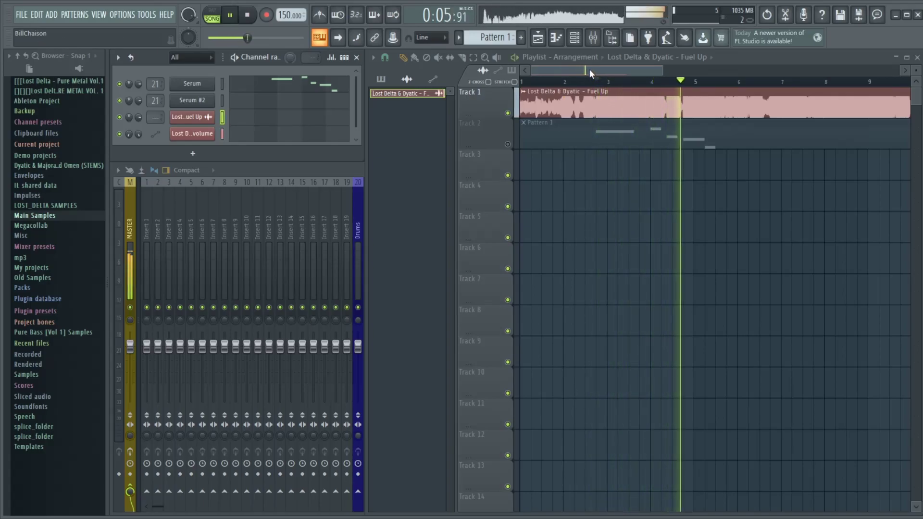
{"action": "key", "text": "space"}
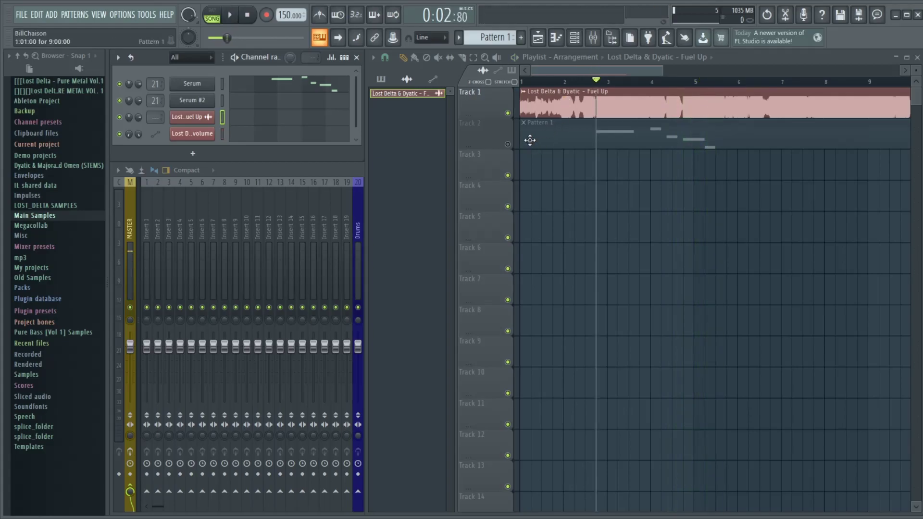
{"action": "left_click", "coordinate": [506, 144]}
{"action": "right_click", "coordinate": [507, 144]}
{"action": "key", "text": "space"}
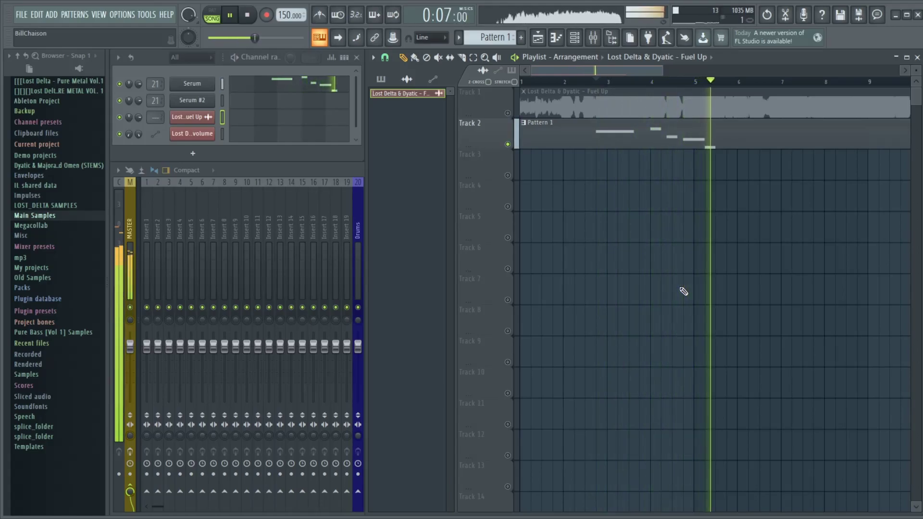
{"action": "key", "text": "space"}
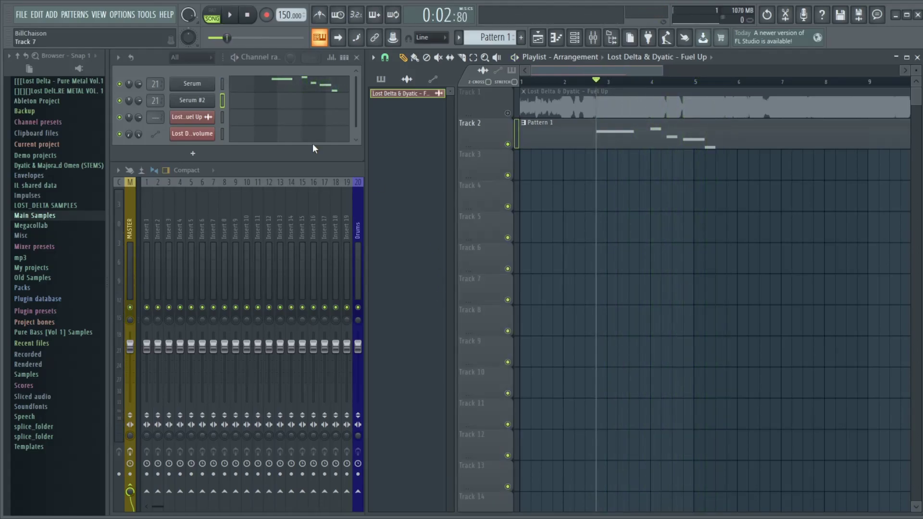
{"action": "left_click", "coordinate": [192, 100]}
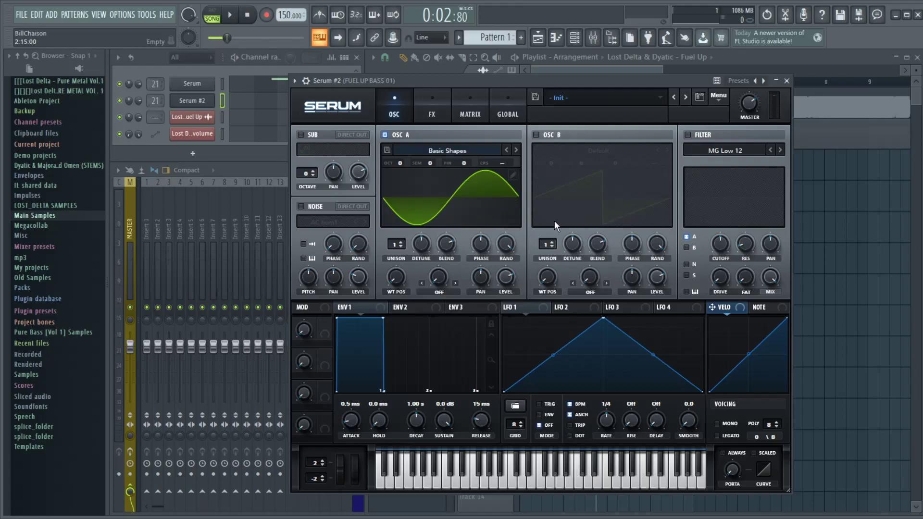
- Enable OSC B, make OSC A a -2 octave square, and set OSC B +1 semitone with heavy sync
{"action": "left_click", "coordinate": [535, 134]}
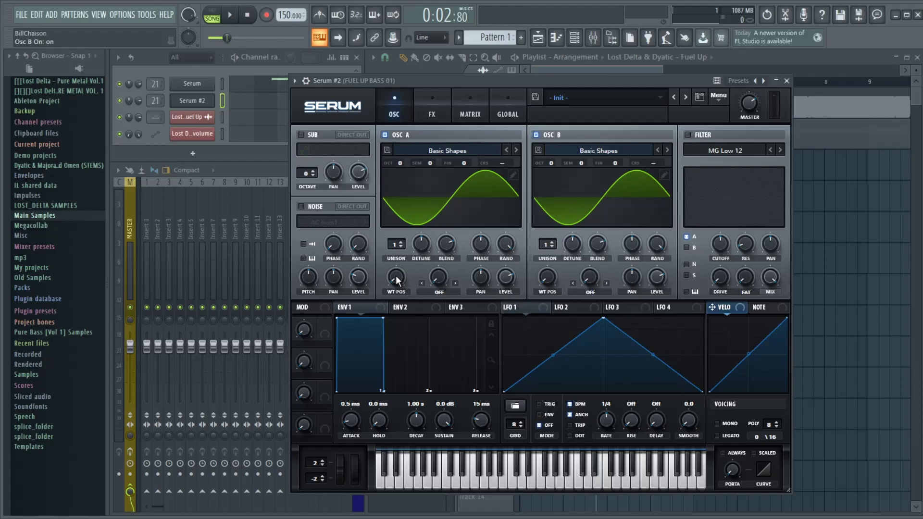
{"action": "left_click_drag", "start_coordinate": [395, 278], "coordinate": [403, 229]}
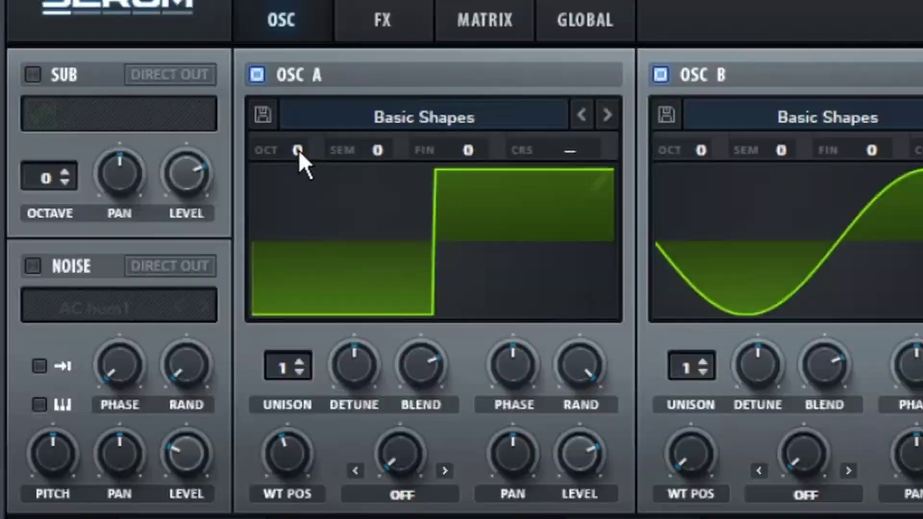
{"action": "left_click_drag", "start_coordinate": [297, 143], "coordinate": [298, 199]}
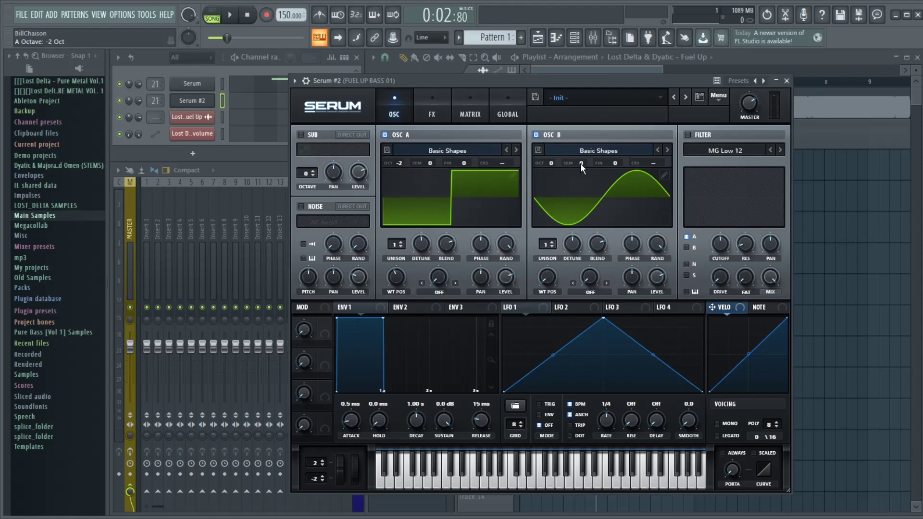
{"action": "left_click_drag", "start_coordinate": [581, 162], "coordinate": [581, 72]}
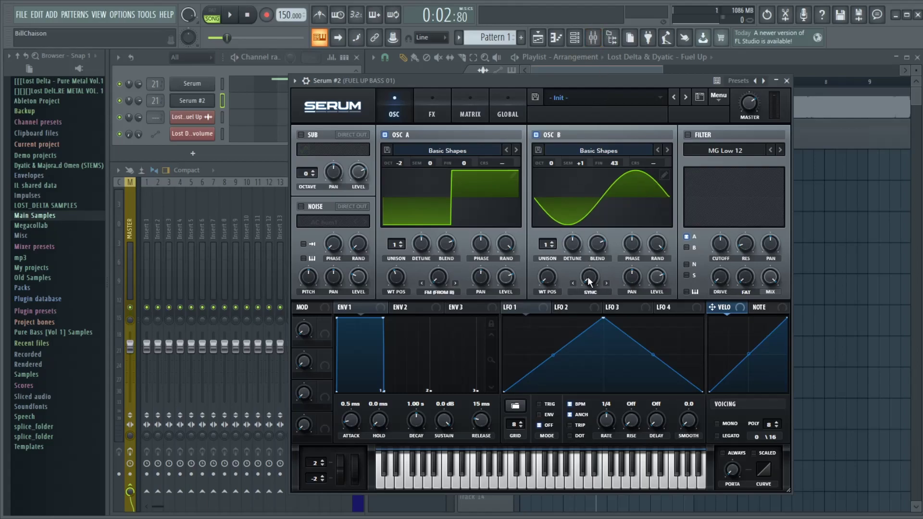
{"action": "left_click_drag", "start_coordinate": [590, 275], "coordinate": [569, 269]}
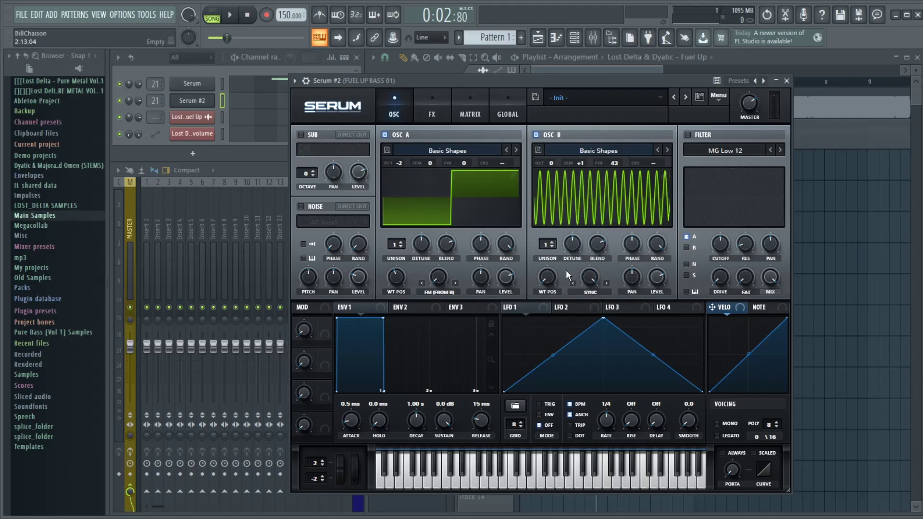
- Draw LFO 1 as a rising, squared-off convex curve
{"action": "left_click", "coordinate": [512, 308]}
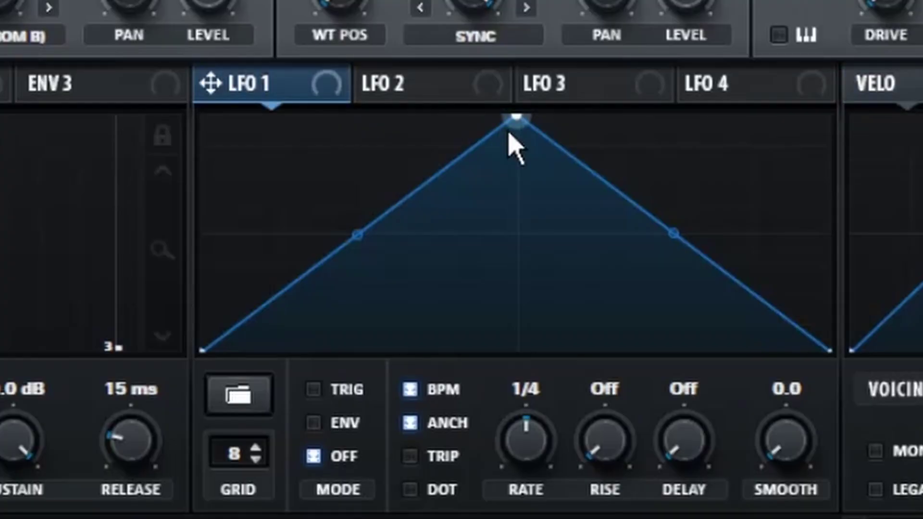
{"action": "left_click_drag", "start_coordinate": [510, 134], "coordinate": [829, 117]}
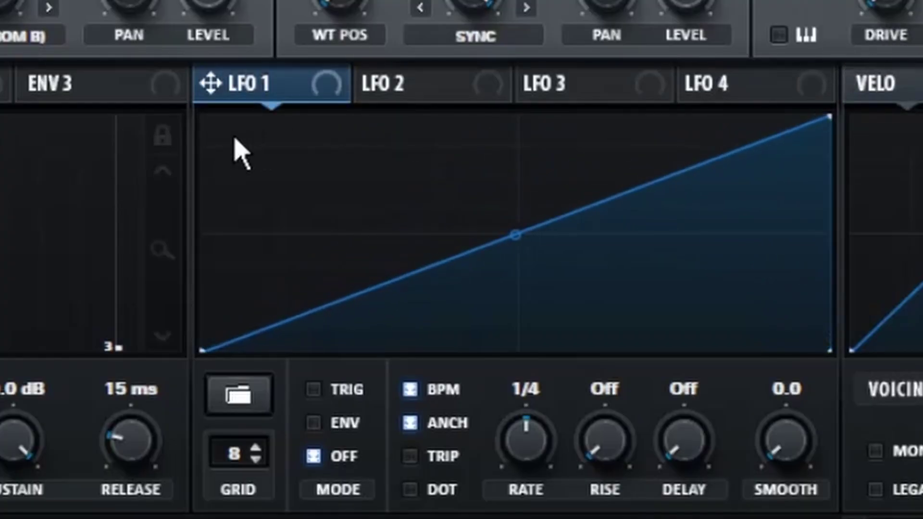
{"action": "double_click", "coordinate": [233, 116]}
{"action": "left_click_drag", "start_coordinate": [215, 234], "coordinate": [215, 223]}
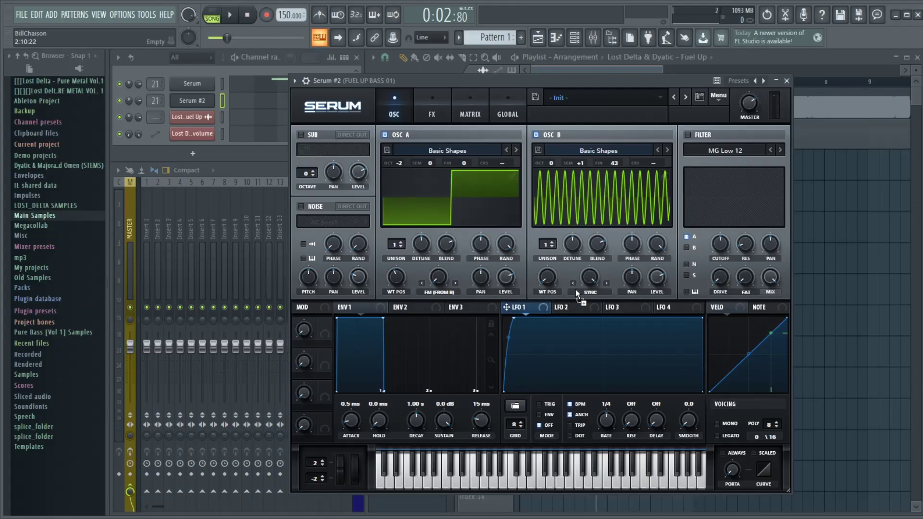
- Route LFO 1 to OSC B's sync warp and OSC A's FM, switch it to ENV mode, and play a test note
{"action": "mouse_move", "coordinate": [589, 284]}
{"action": "left_mouse_down"}
{"action": "mouse_move", "coordinate": [581, 283]}
{"action": "mouse_move", "coordinate": [581, 297]}
{"action": "left_mouse_up"}
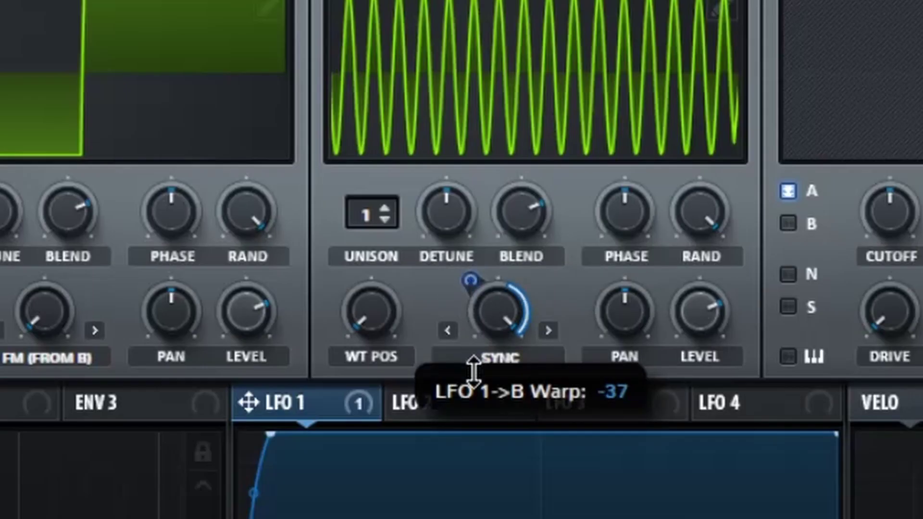
{"action": "left_click_drag", "start_coordinate": [473, 371], "coordinate": [474, 379]}
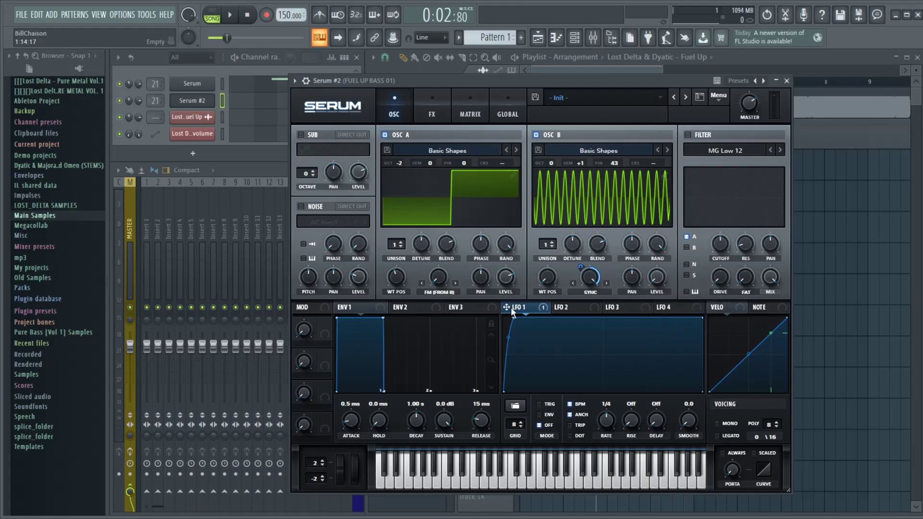
{"action": "left_click_drag", "start_coordinate": [506, 307], "coordinate": [435, 304]}
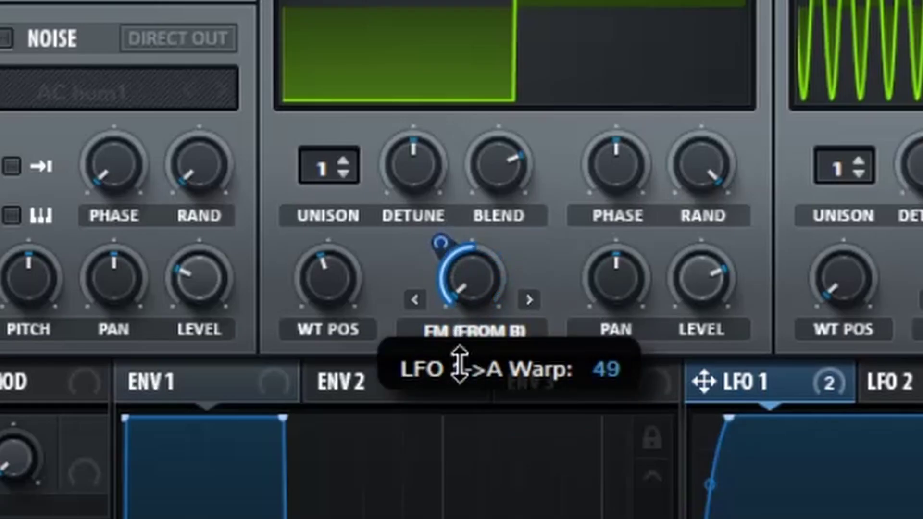
{"action": "left_click_drag", "start_coordinate": [460, 364], "coordinate": [470, 405]}
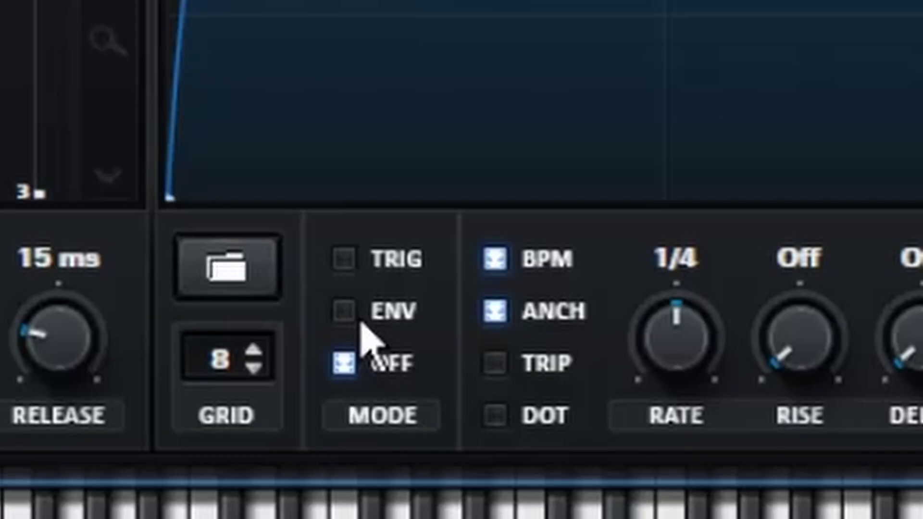
{"action": "left_click", "coordinate": [358, 312]}
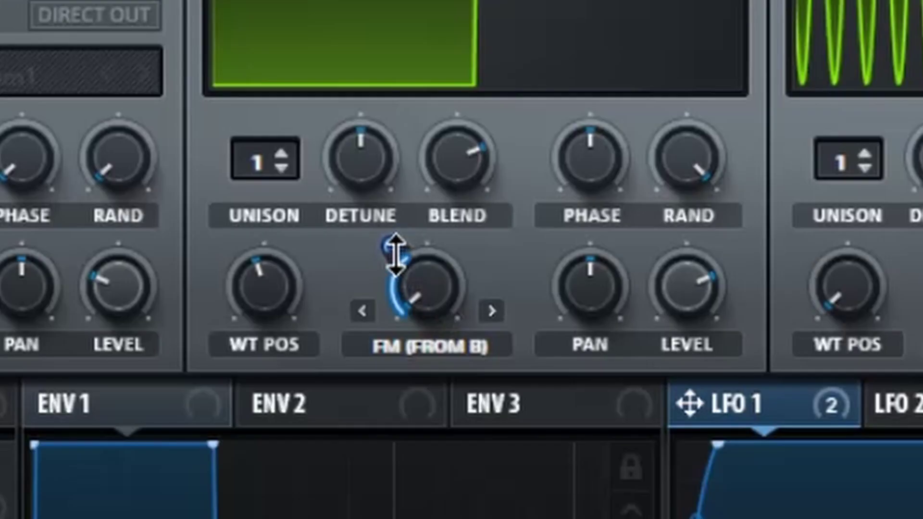
{"action": "left_click_drag", "start_coordinate": [395, 253], "coordinate": [392, 246]}
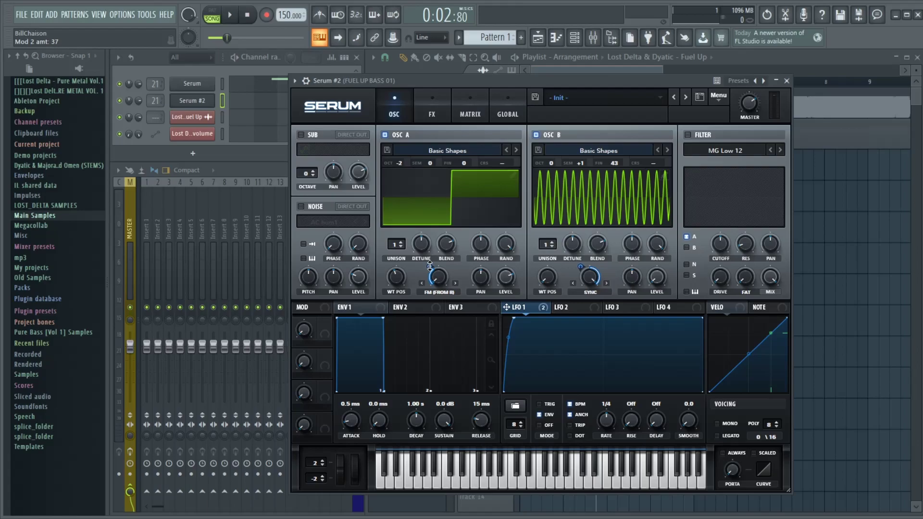
{"action": "mouse_move", "coordinate": [429, 266]}
{"action": "key", "text": "v"}
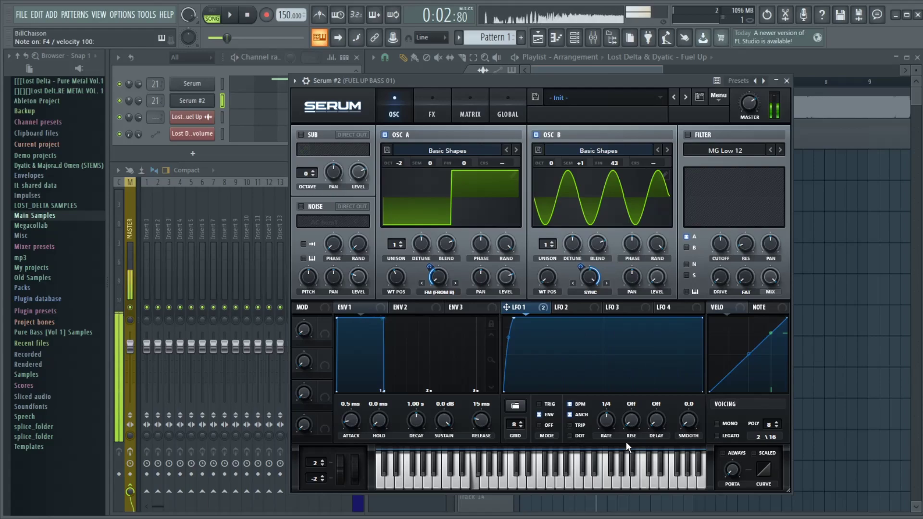
- Turn on the sub oscillator at -2 octaves with LFO 1 modulating its level at 100
{"action": "left_click", "coordinate": [300, 134]}
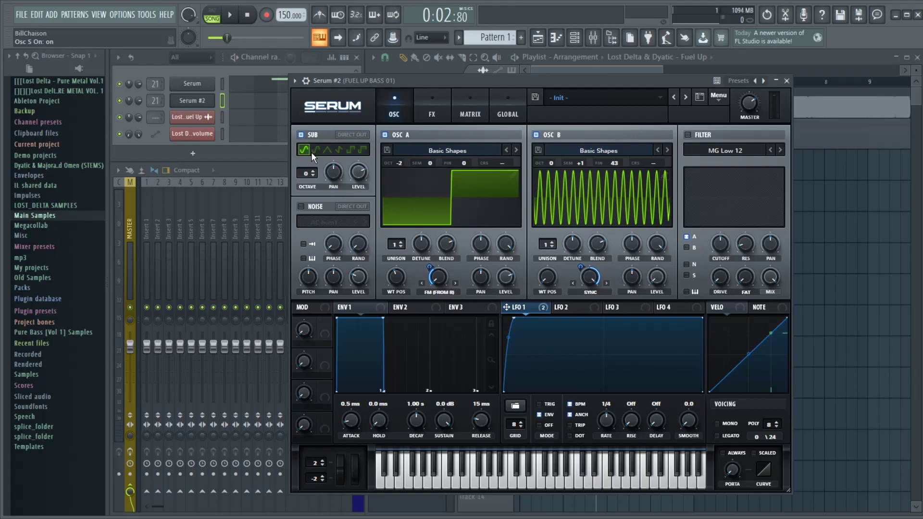
{"action": "left_click", "coordinate": [313, 176]}
{"action": "left_click", "coordinate": [313, 175]}
{"action": "left_click_drag", "start_coordinate": [509, 308], "coordinate": [358, 174]}
{"action": "left_click_drag", "start_coordinate": [350, 161], "coordinate": [361, 110]}
- Enable the keytracked Cmb + filter with 100% resonance, 670 cutoff and 29% mix
{"action": "left_click", "coordinate": [687, 135]}
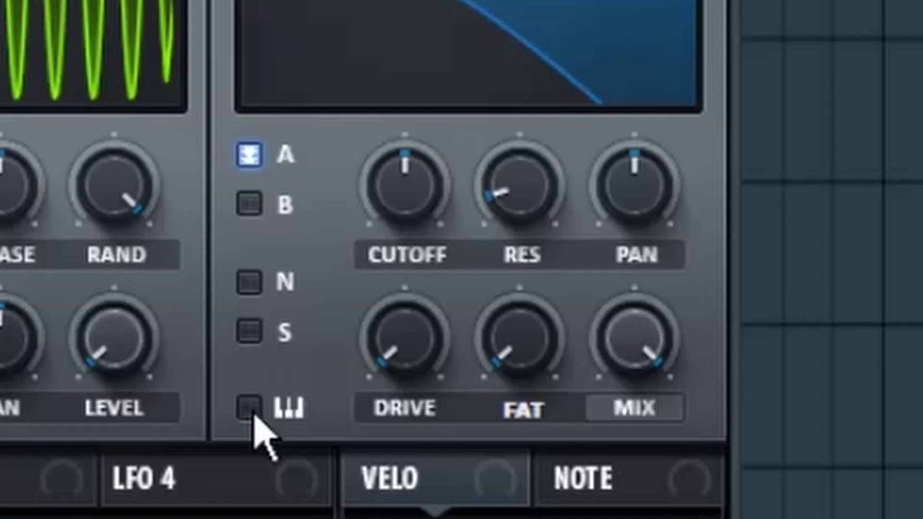
{"action": "left_click", "coordinate": [686, 291]}
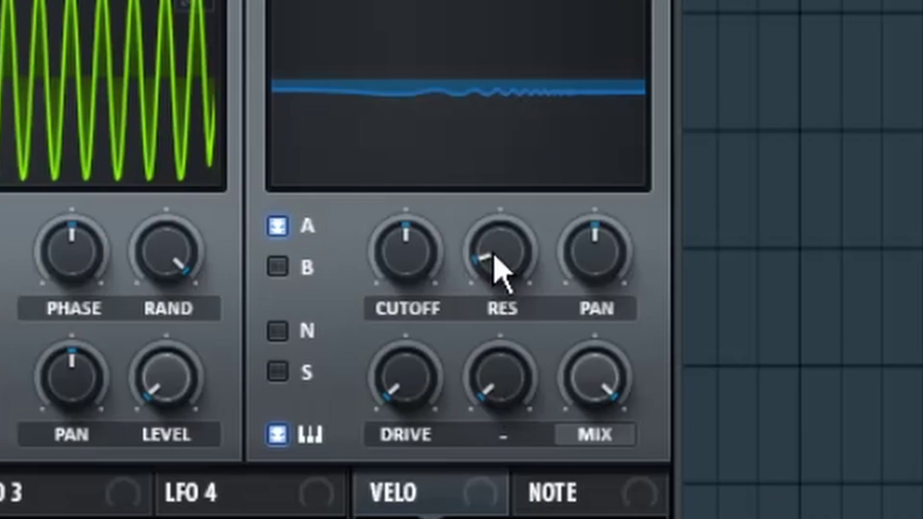
{"action": "left_click_drag", "start_coordinate": [743, 246], "coordinate": [758, 199]}
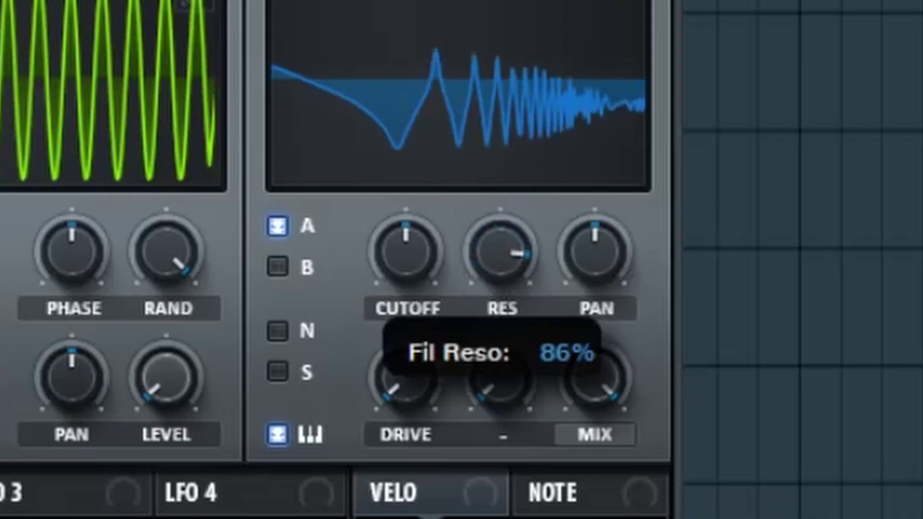
{"action": "left_click_drag", "start_coordinate": [499, 250], "coordinate": [499, 226]}
{"action": "double_click", "coordinate": [393, 274]}
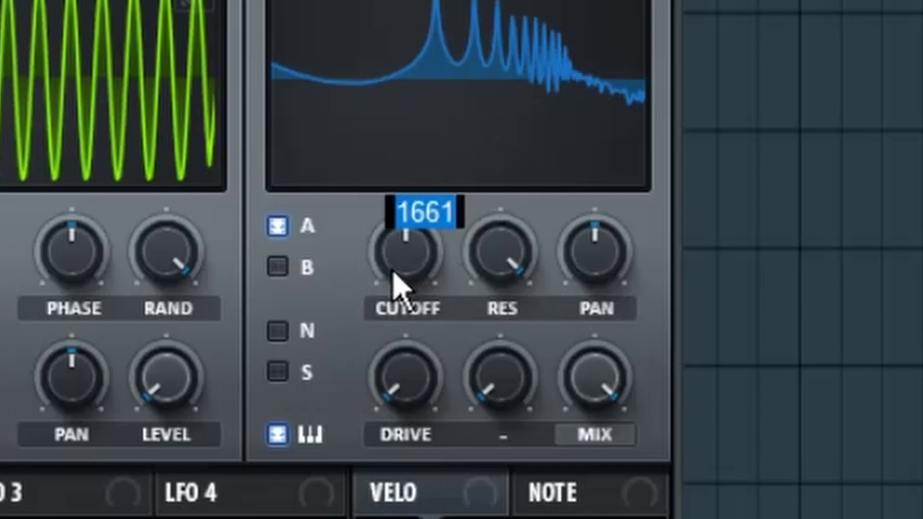
{"action": "type", "text": "670"}
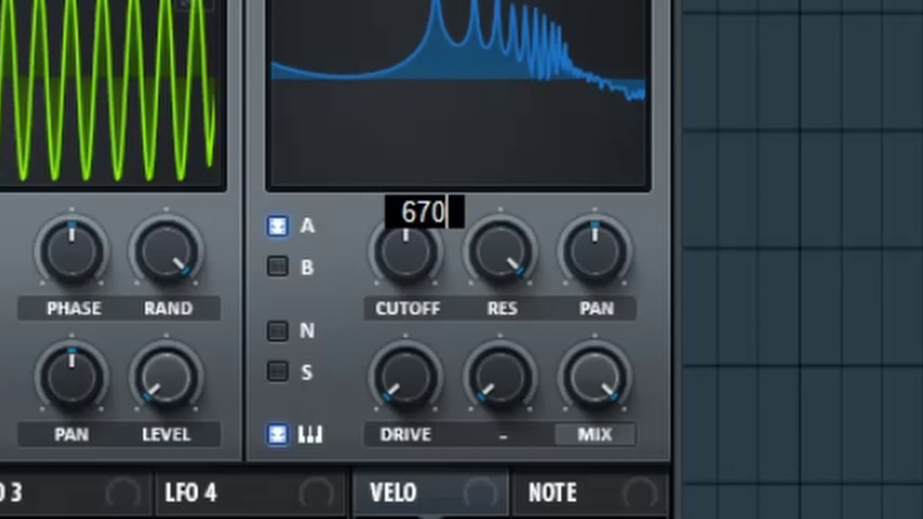
{"action": "key", "text": "Return"}
{"action": "mouse_move", "coordinate": [603, 404]}
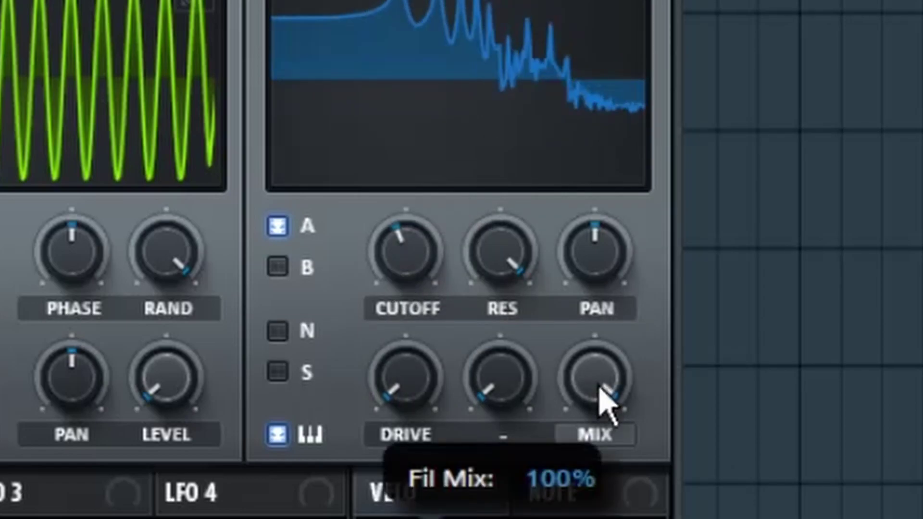
{"action": "left_click_drag", "start_coordinate": [600, 389], "coordinate": [600, 425]}
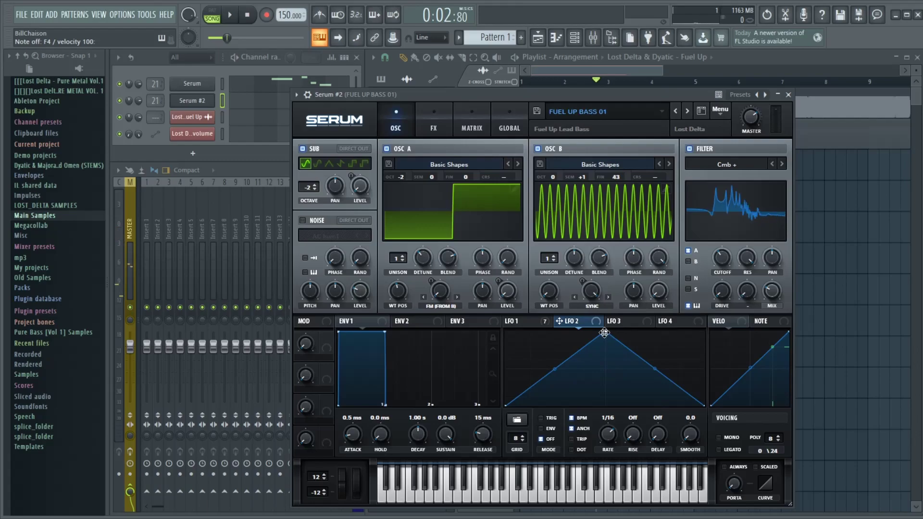
- Flatten LFO 2's triangle shape and route it to OSC B's coarse pitch at amount 1
{"action": "left_click_drag", "start_coordinate": [604, 333], "coordinate": [605, 359]}
{"action": "left_click_drag", "start_coordinate": [506, 406], "coordinate": [508, 379]}
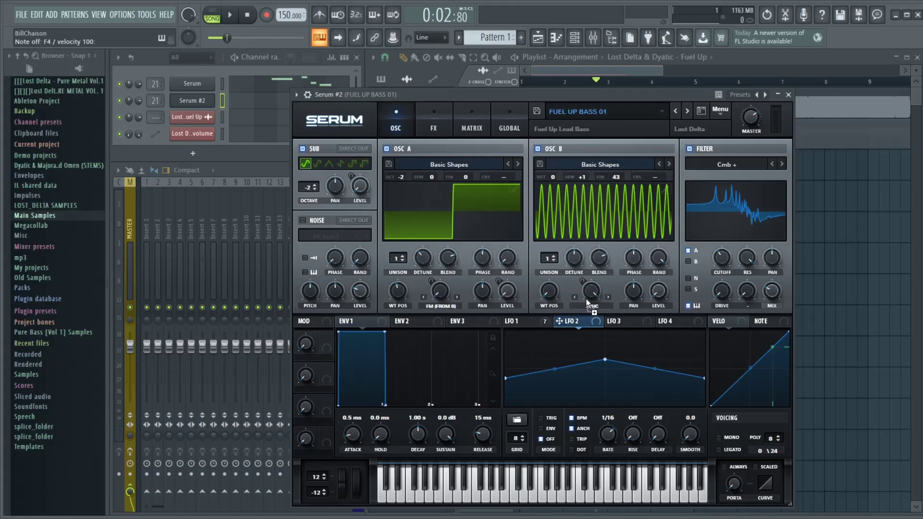
{"action": "left_click_drag", "start_coordinate": [586, 299], "coordinate": [668, 191]}
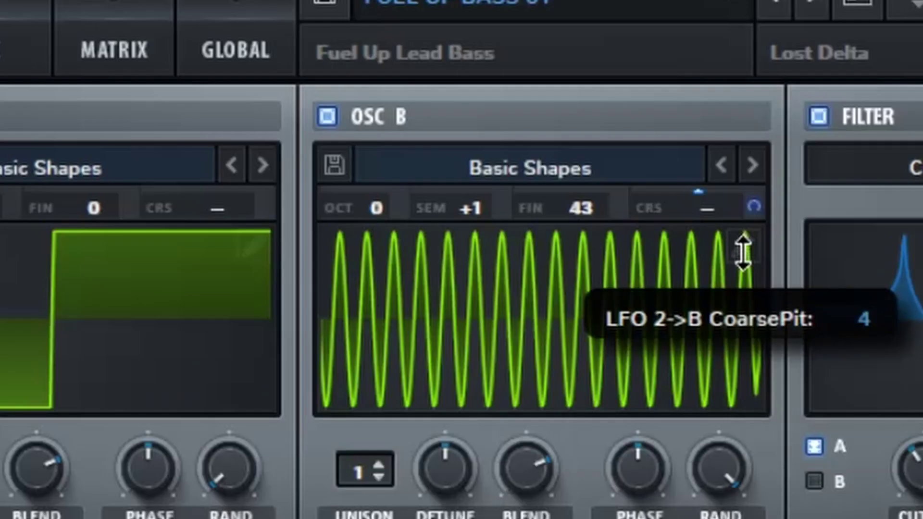
{"action": "left_click_drag", "start_coordinate": [742, 251], "coordinate": [741, 251]}
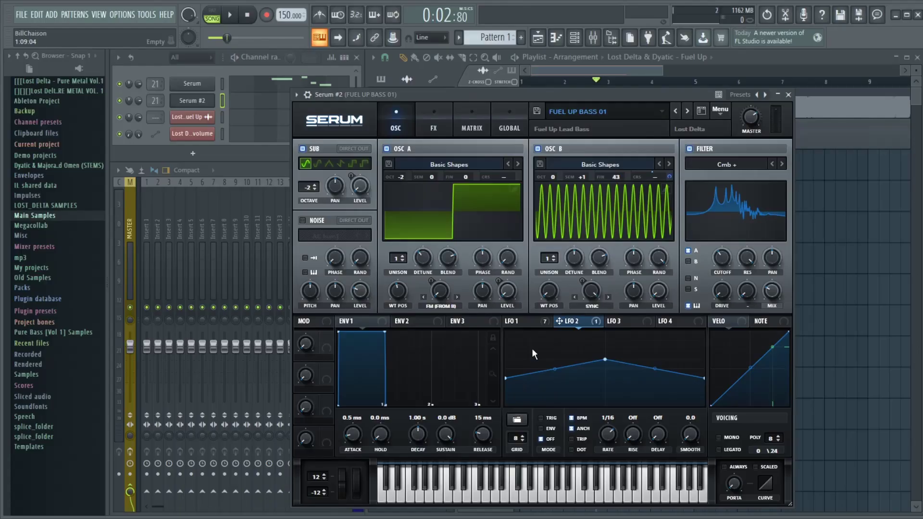
{"action": "left_click", "coordinate": [435, 117]}
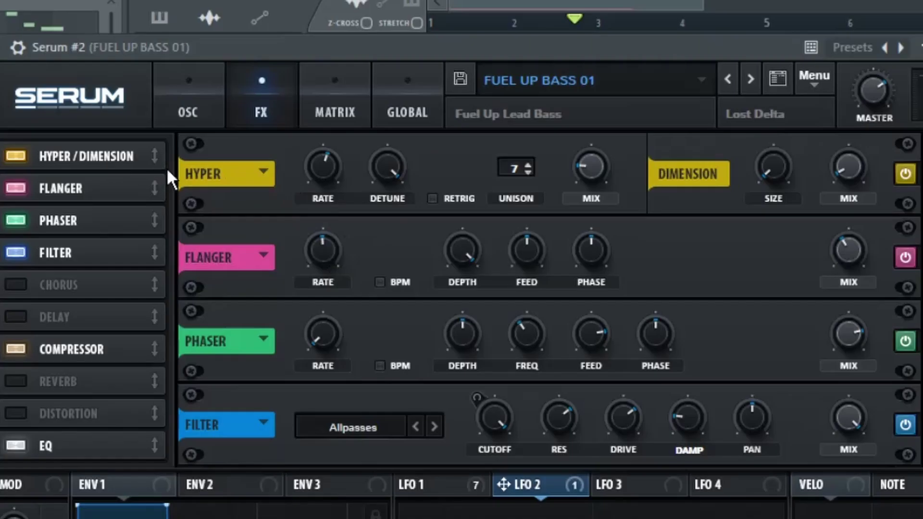
{"action": "mouse_move", "coordinate": [322, 162]}
{"action": "mouse_move", "coordinate": [384, 167]}
{"action": "mouse_move", "coordinate": [839, 166]}
{"action": "mouse_move", "coordinate": [322, 260]}
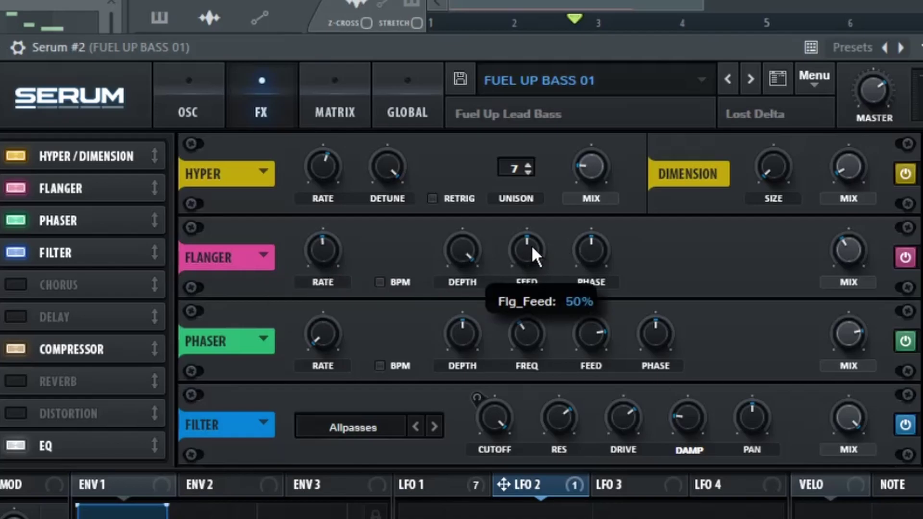
{"action": "mouse_move", "coordinate": [597, 250]}
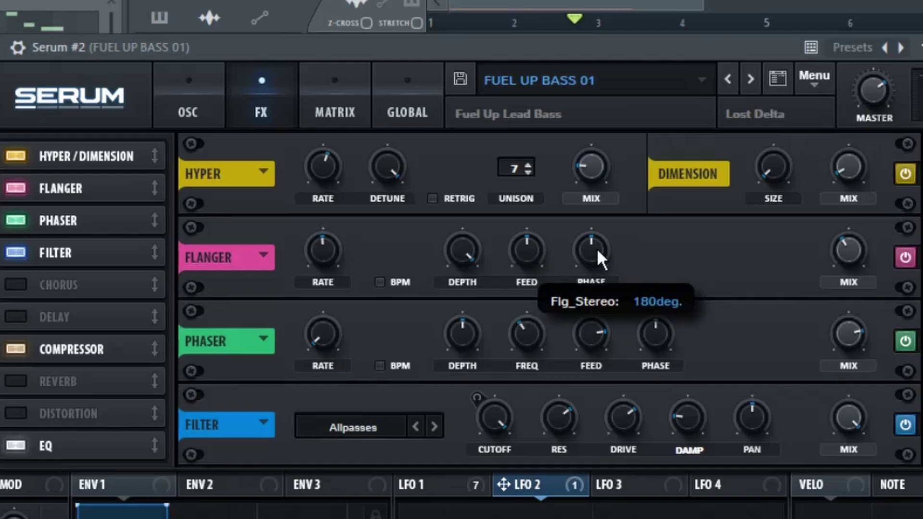
{"action": "mouse_move", "coordinate": [847, 249]}
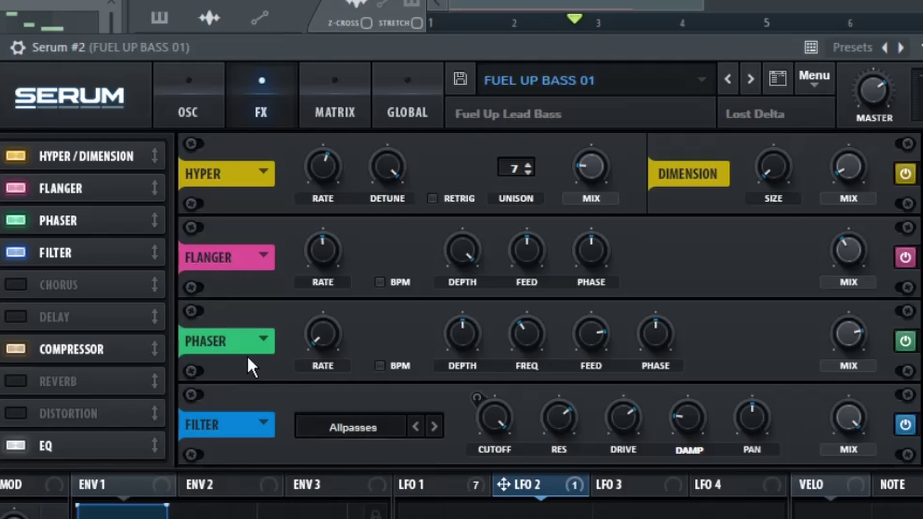
{"action": "mouse_move", "coordinate": [315, 337]}
{"action": "mouse_move", "coordinate": [524, 334]}
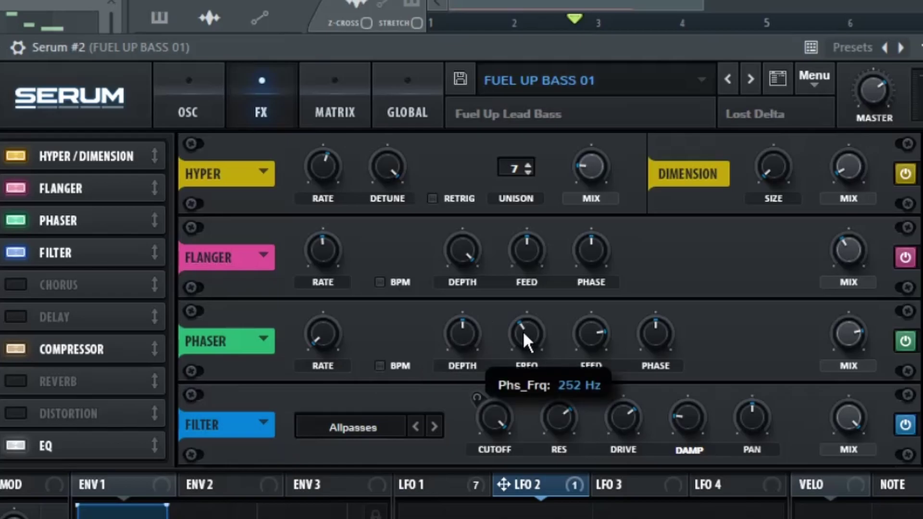
{"action": "mouse_move", "coordinate": [585, 329]}
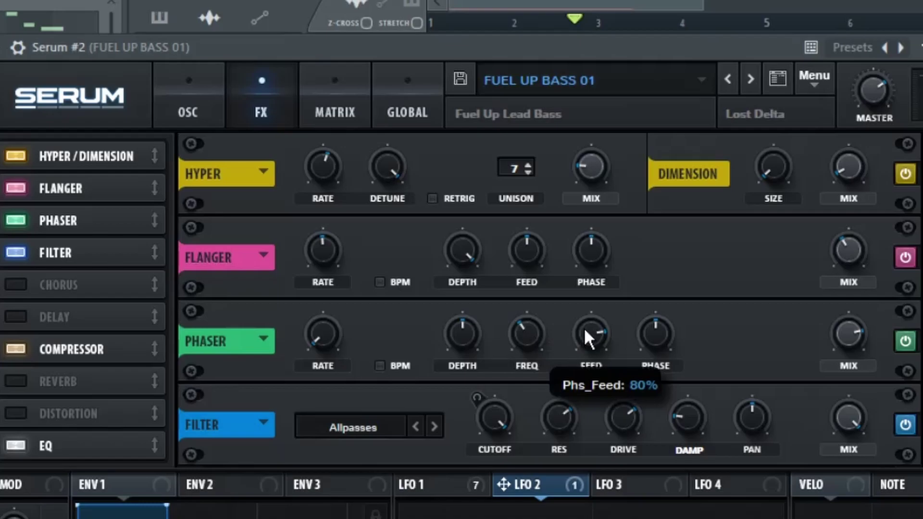
{"action": "mouse_move", "coordinate": [648, 333]}
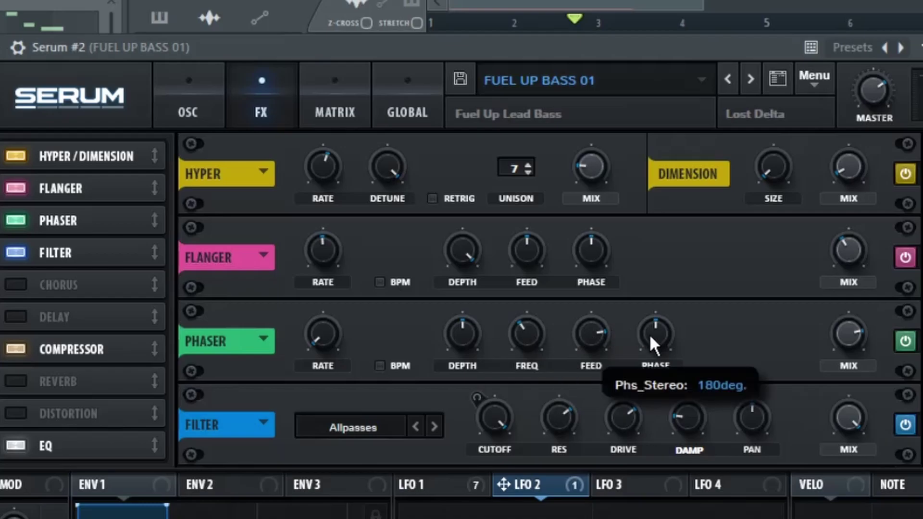
{"action": "mouse_move", "coordinate": [847, 332]}
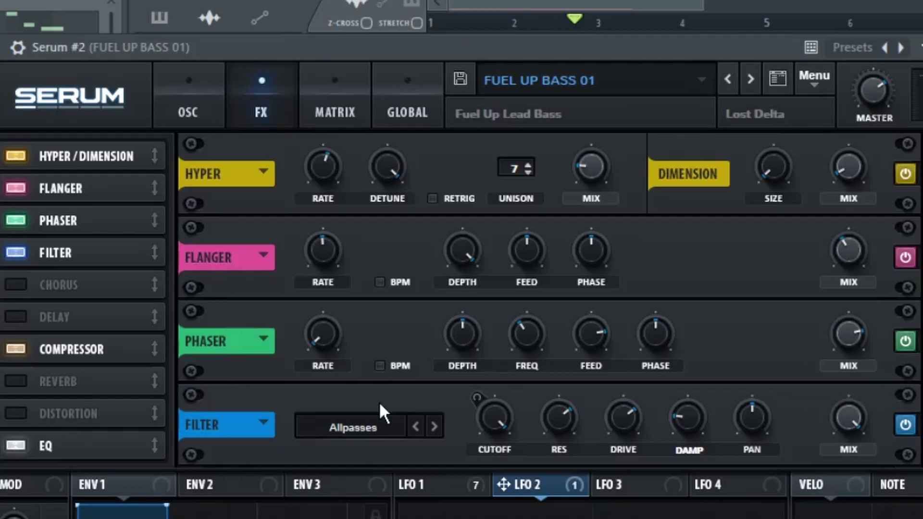
- Scroll Serum's FX rack down to inspect the Filter, Compressor and EQ settings
{"action": "scroll", "coordinate": [419, 314], "scroll_direction": "down", "scroll_amount": 3}
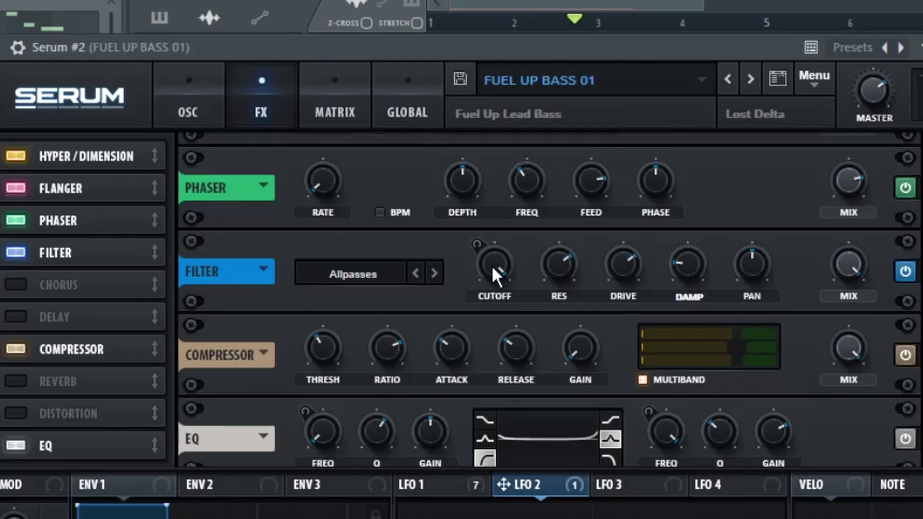
{"action": "mouse_move", "coordinate": [493, 257]}
{"action": "mouse_move", "coordinate": [688, 269]}
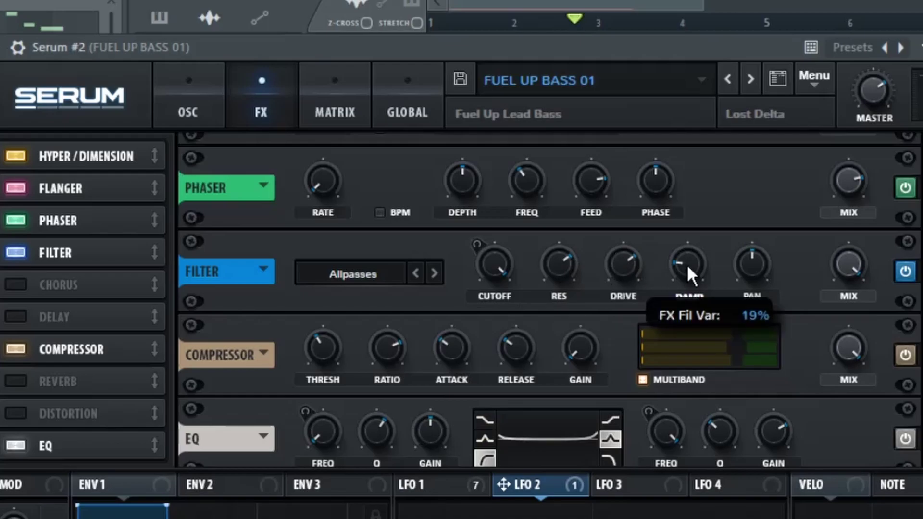
{"action": "mouse_move", "coordinate": [752, 260]}
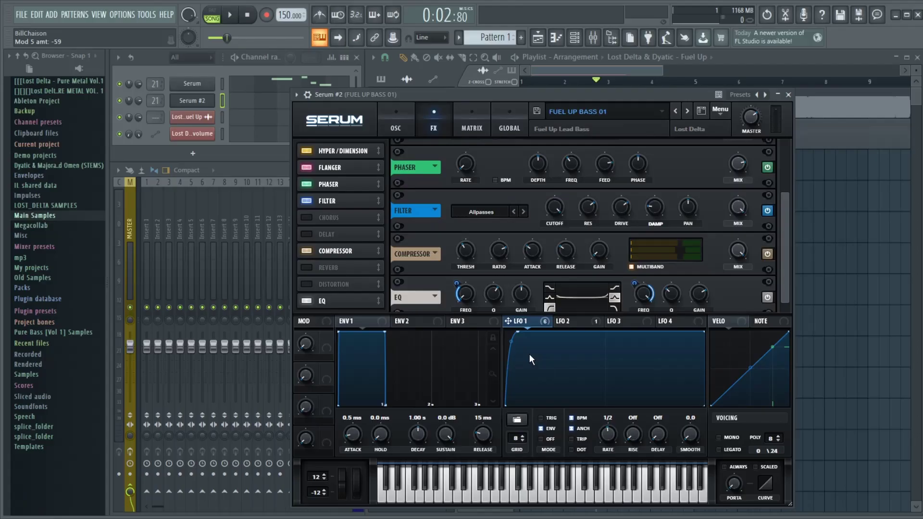
- Route LFO 1 to the FX filter cutoff with a negative depth of about -56
{"action": "left_click", "coordinate": [443, 489]}
{"action": "left_click_drag", "start_coordinate": [508, 321], "coordinate": [555, 205]}
{"action": "left_click_drag", "start_coordinate": [440, 243], "coordinate": [430, 243]}
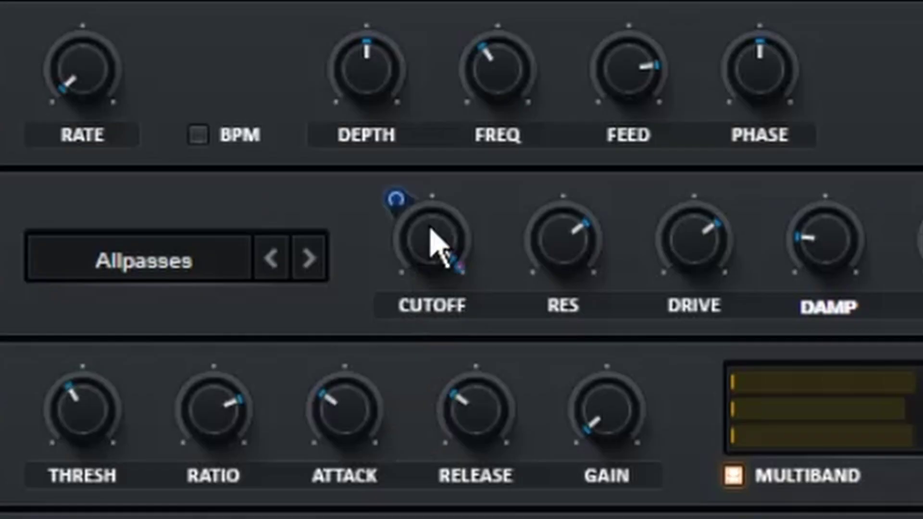
{"action": "mouse_move", "coordinate": [393, 193]}
{"action": "left_mouse_down"}
{"action": "mouse_move", "coordinate": [391, 284]}
{"action": "mouse_move", "coordinate": [406, 349]}
{"action": "left_mouse_up"}
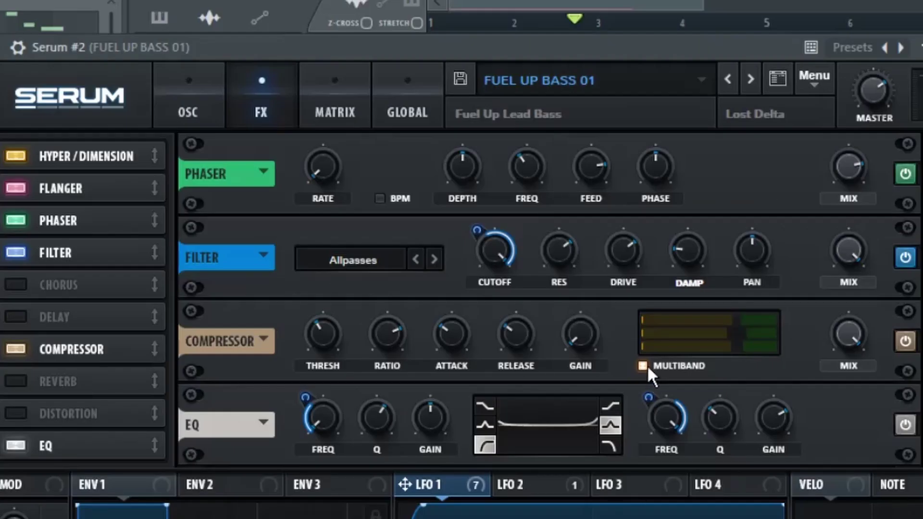
{"action": "mouse_move", "coordinate": [324, 331]}
{"action": "mouse_move", "coordinate": [386, 332]}
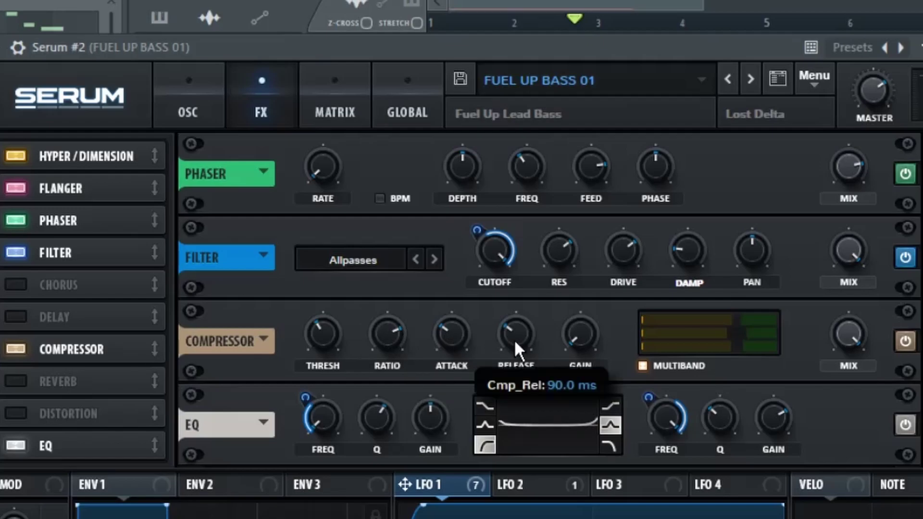
{"action": "mouse_move", "coordinate": [582, 336]}
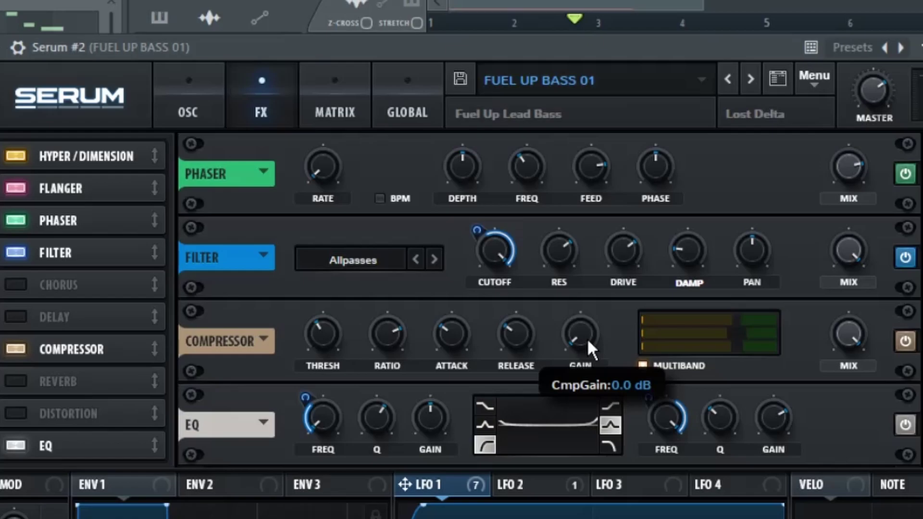
{"action": "mouse_move", "coordinate": [855, 330]}
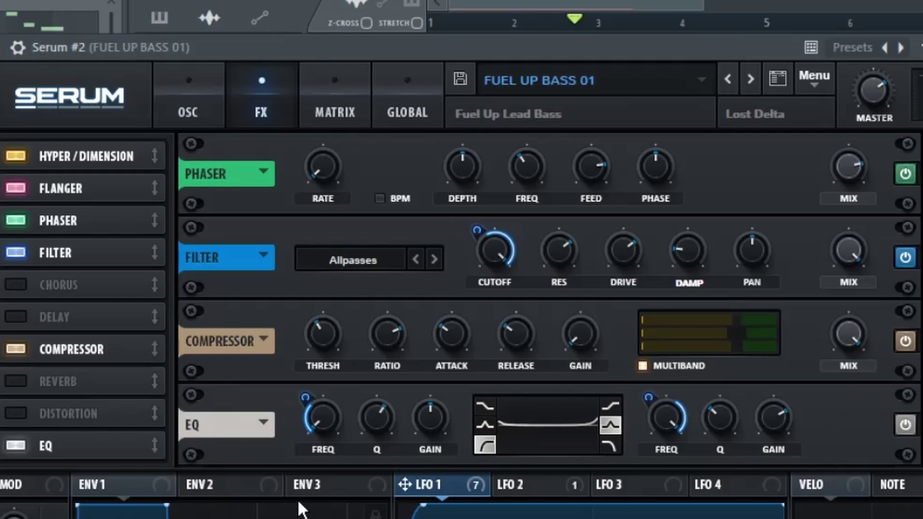
- Inspect the Serum EQ's frequency, Q and gain knobs and their LFO 1 modulation amounts
{"action": "mouse_move", "coordinate": [330, 422]}
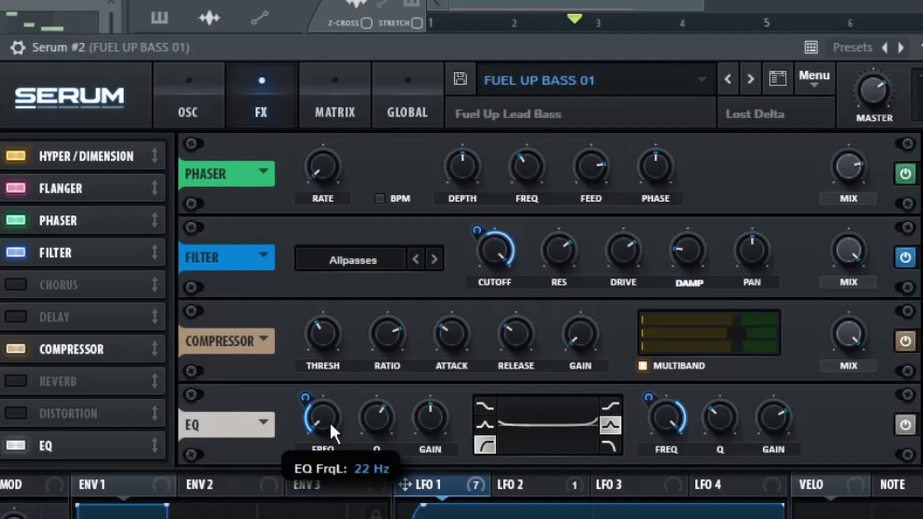
{"action": "mouse_move", "coordinate": [374, 411]}
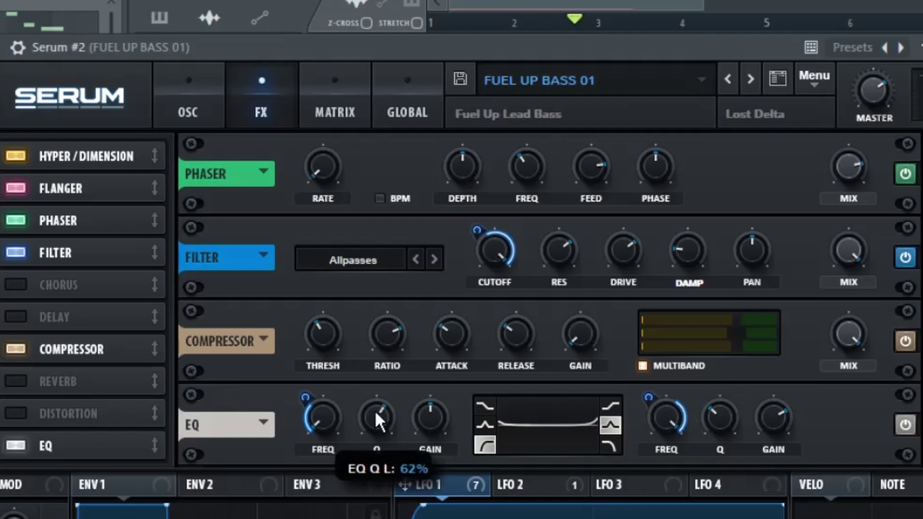
{"action": "mouse_move", "coordinate": [421, 413]}
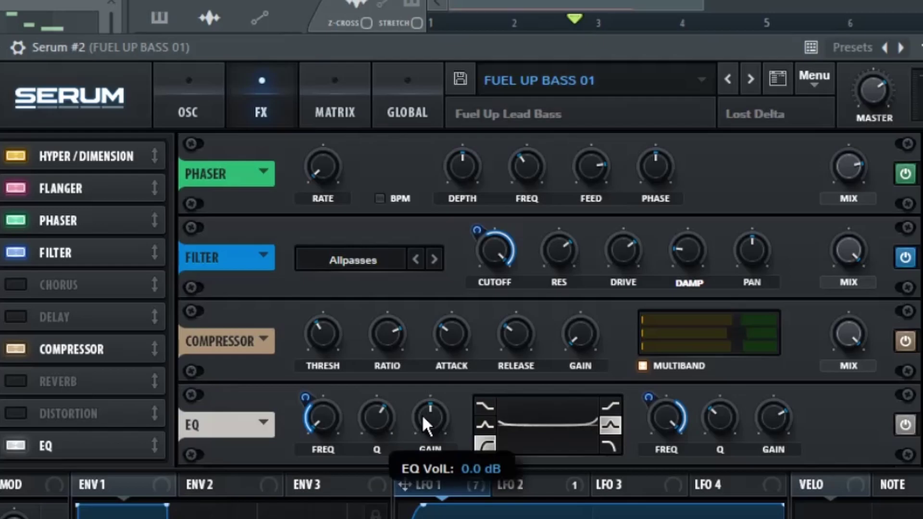
{"action": "mouse_move", "coordinate": [659, 427]}
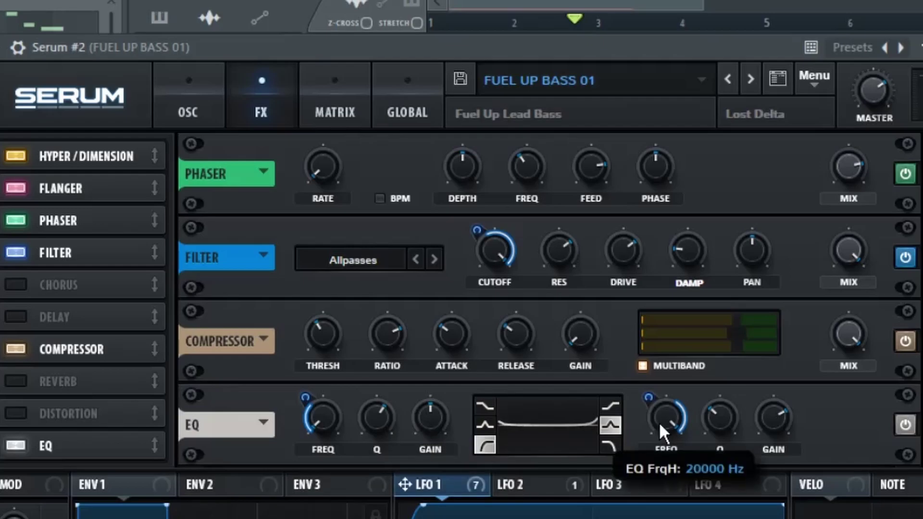
{"action": "mouse_move", "coordinate": [728, 417]}
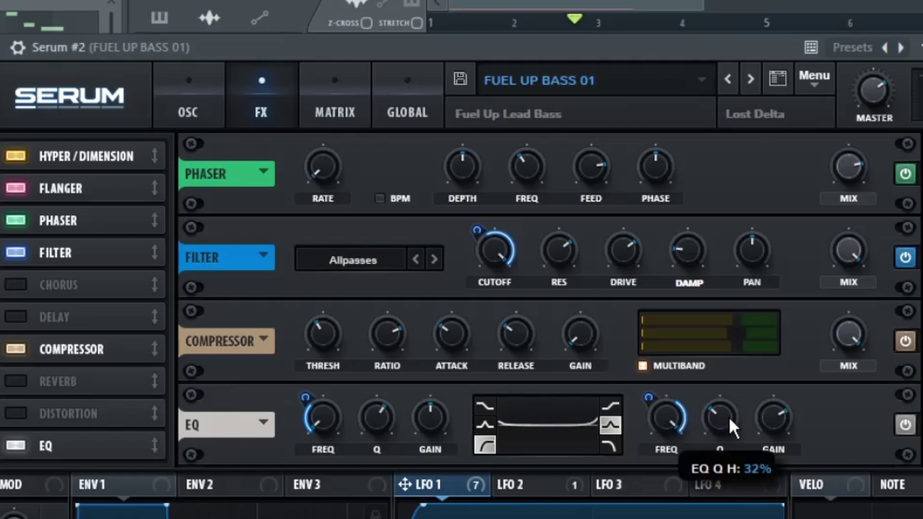
{"action": "mouse_move", "coordinate": [780, 419]}
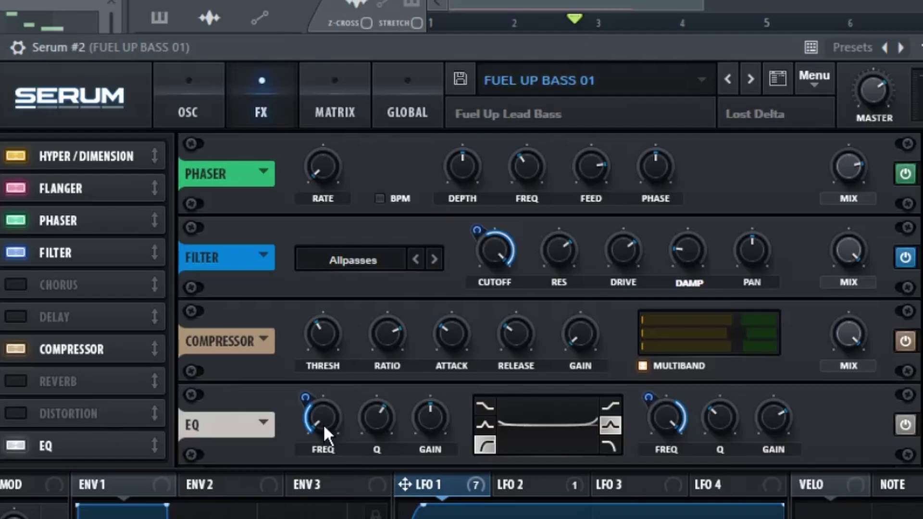
{"action": "mouse_move", "coordinate": [306, 396]}
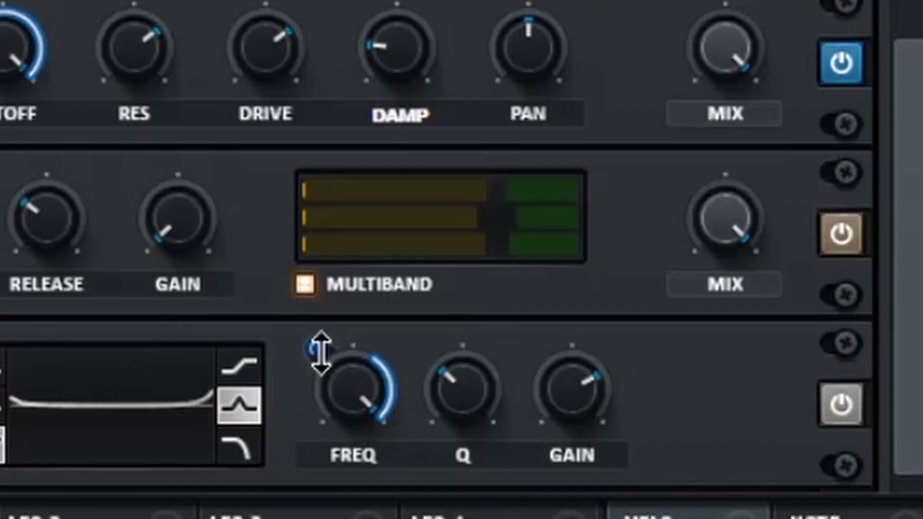
{"action": "mouse_move", "coordinate": [649, 397]}
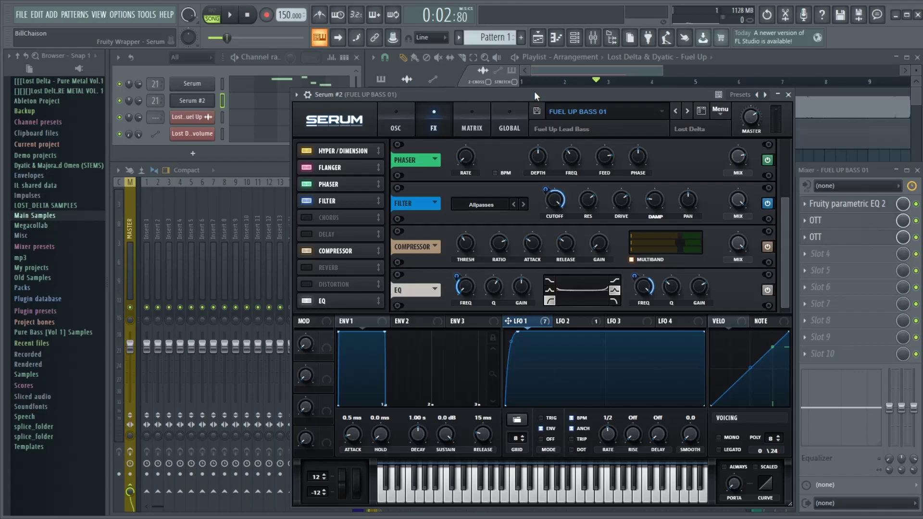
- Play a test note through the patch, then close the Serum plugin window
{"action": "key", "text": "v"}
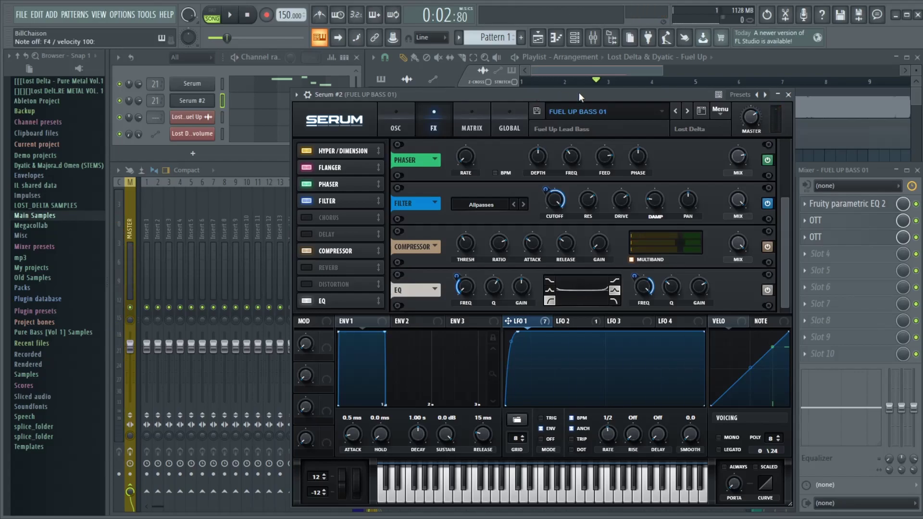
{"action": "left_click", "coordinate": [788, 96]}
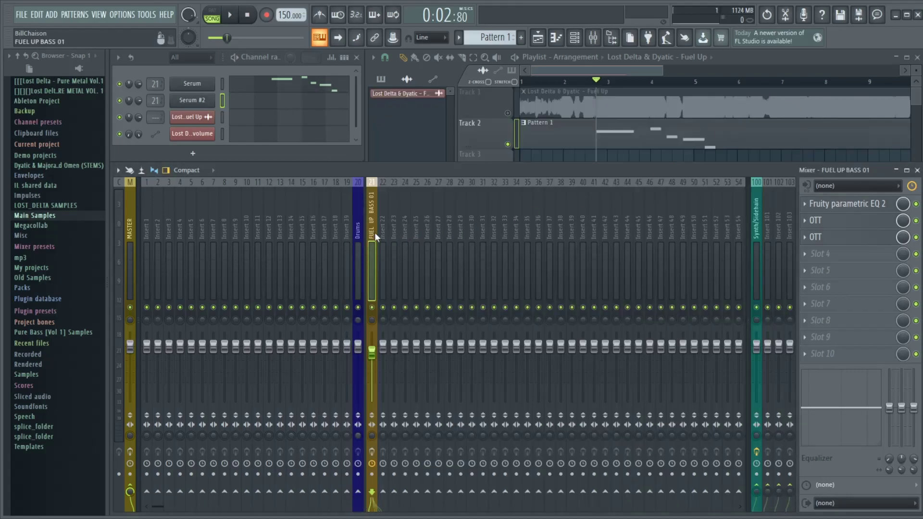
{"action": "left_click", "coordinate": [842, 208]}
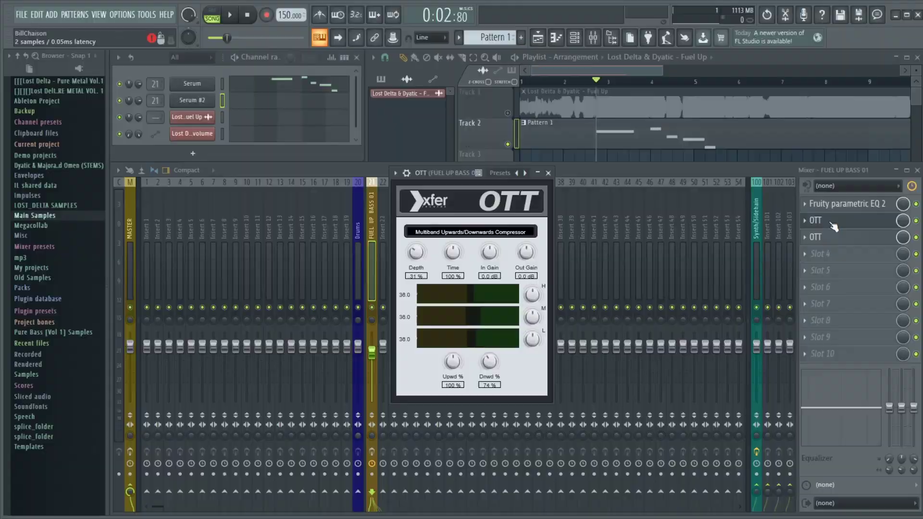
{"action": "left_click", "coordinate": [831, 226]}
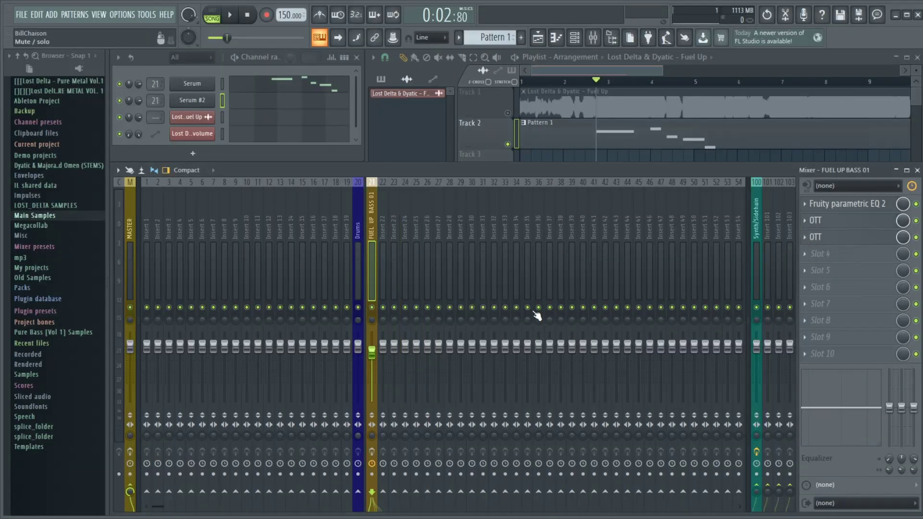
- Bring the playlist to the front and play the song through once, then stop
{"action": "left_click", "coordinate": [595, 73]}
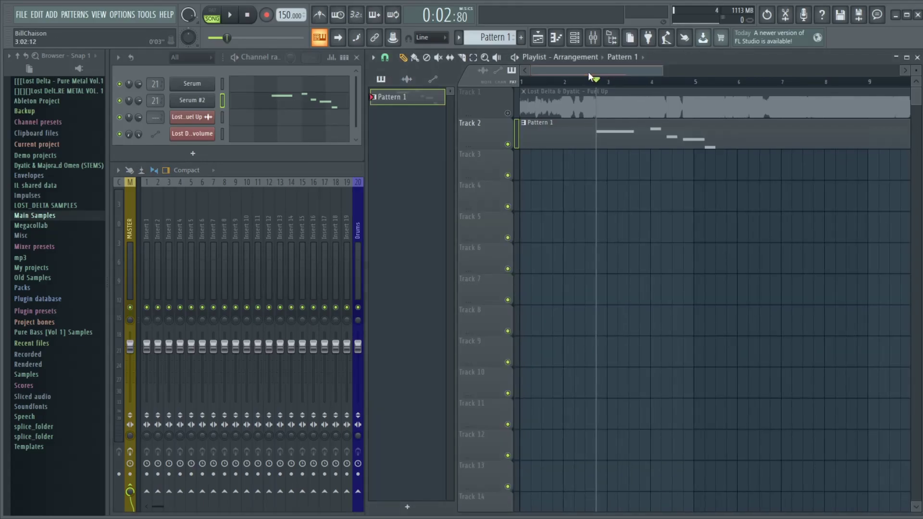
{"action": "key", "text": "space"}
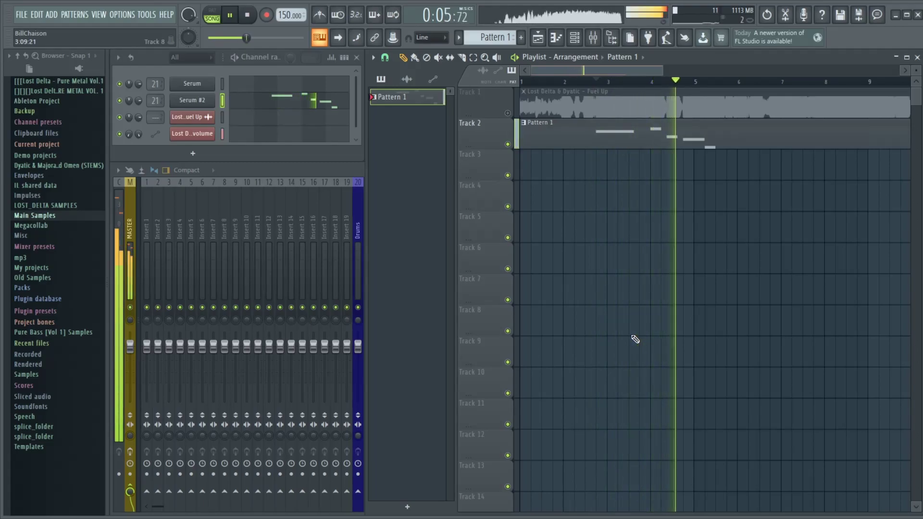
{"action": "key", "text": "space"}
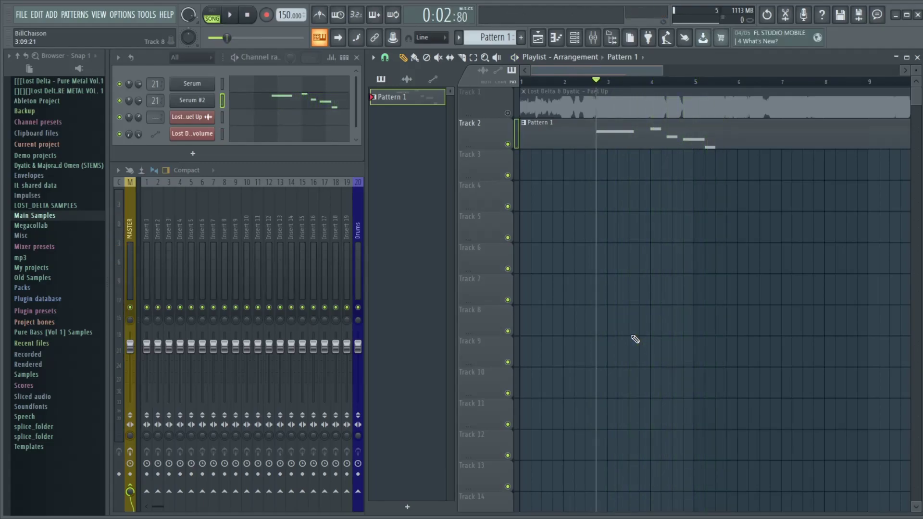